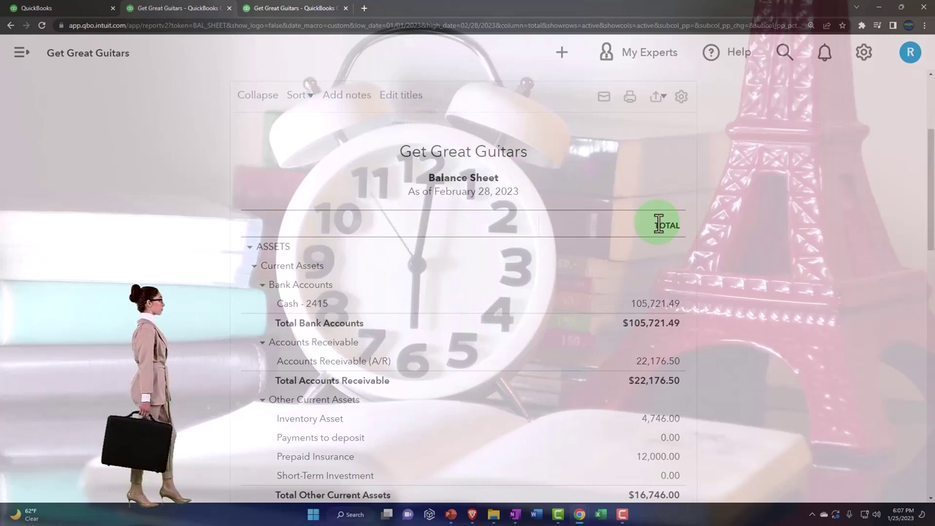
# - Review the February 28, 2023 balance sheet from current assets down through the liabilities, including the sales tax payable
pyautogui.scroll(-5, 659, 224)
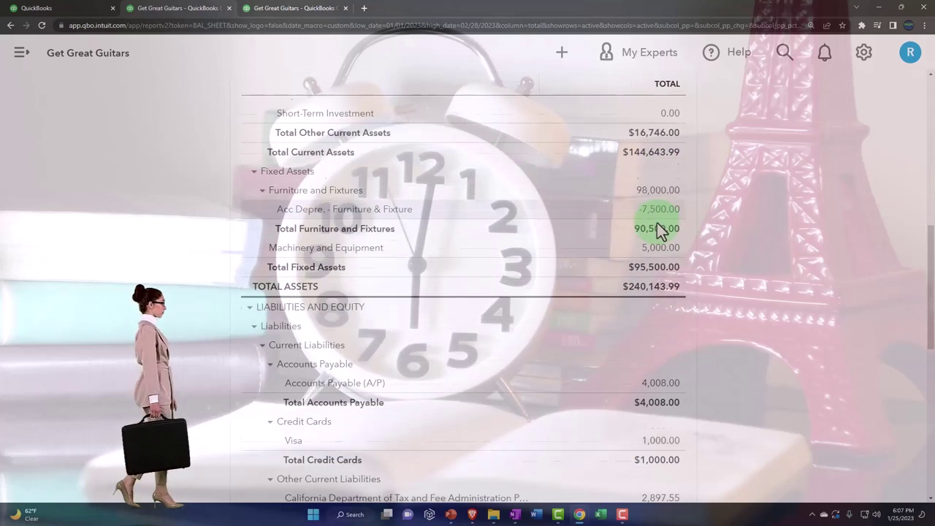
pyautogui.scroll(-3, 657, 223)
pyautogui.click(656, 239)
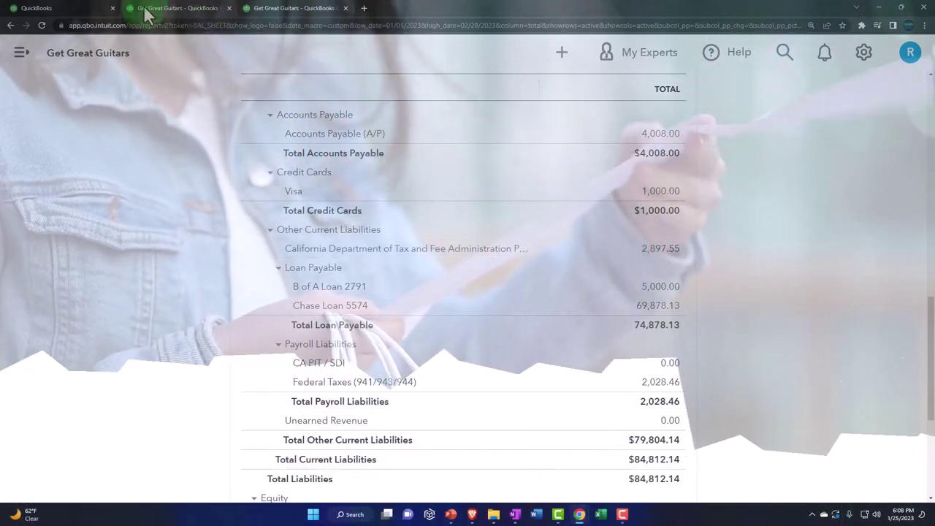
# - Open the Sales Tax center for Get Great Guitars and look over the California tax agency's return card
pyautogui.click(88, 9)
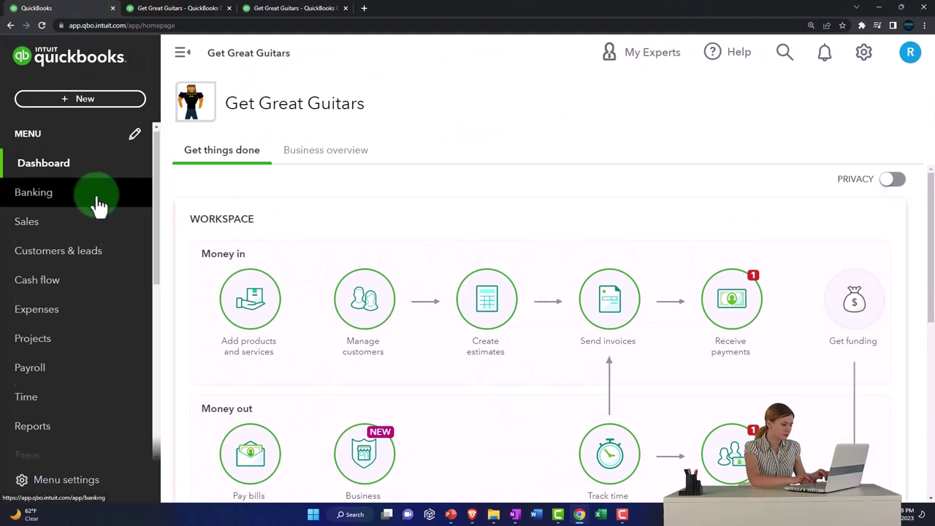
pyautogui.scroll(-3, 98, 201)
pyautogui.click(52, 264)
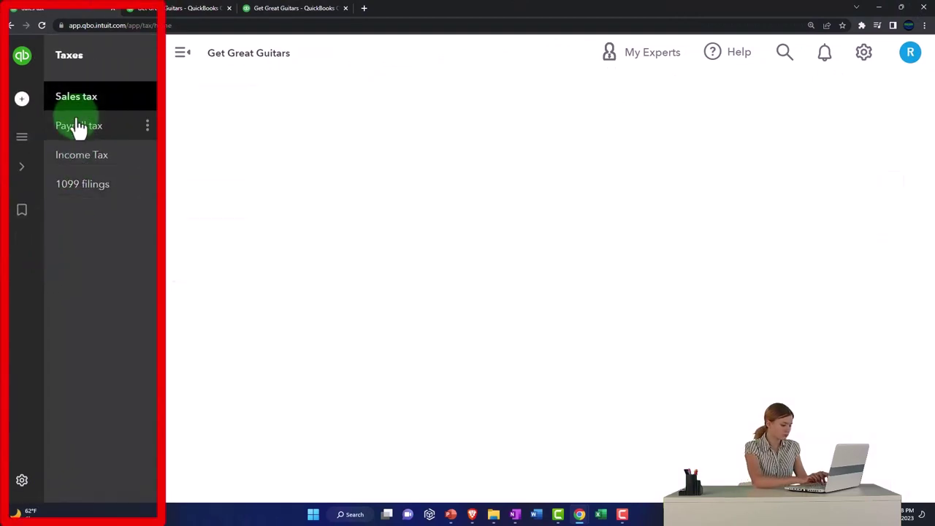
pyautogui.click(73, 101)
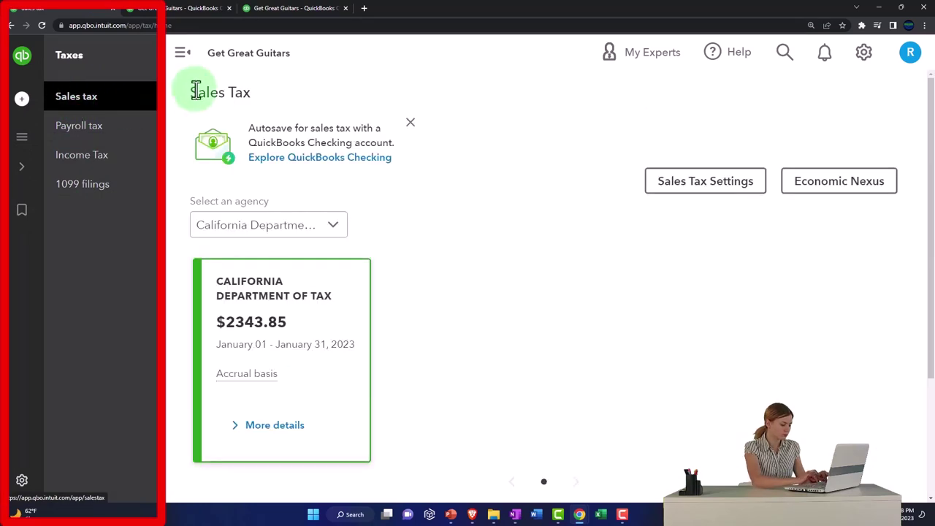
pyautogui.click(183, 54)
pyautogui.scroll(-1, 292, 307)
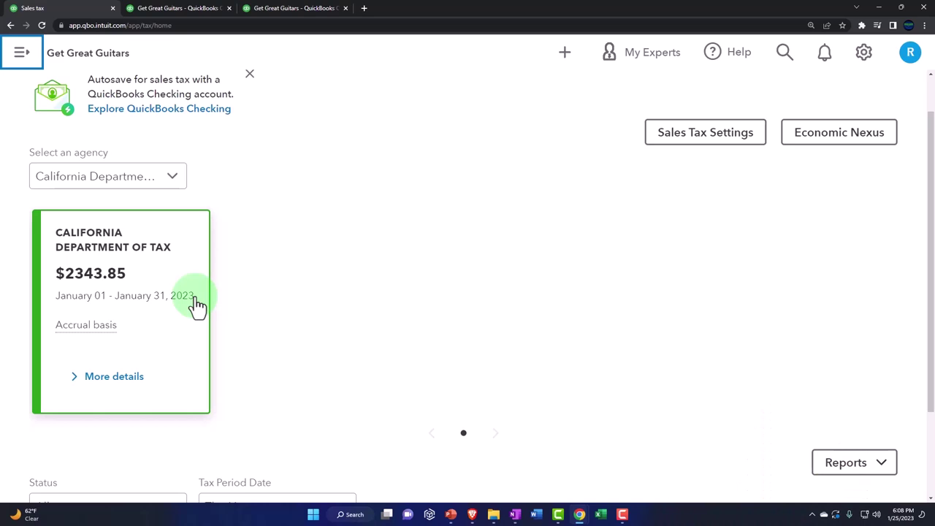
# - Check the tax agencies and custom rates in the sales tax settings, and return to the sales tax center
pyautogui.click(708, 135)
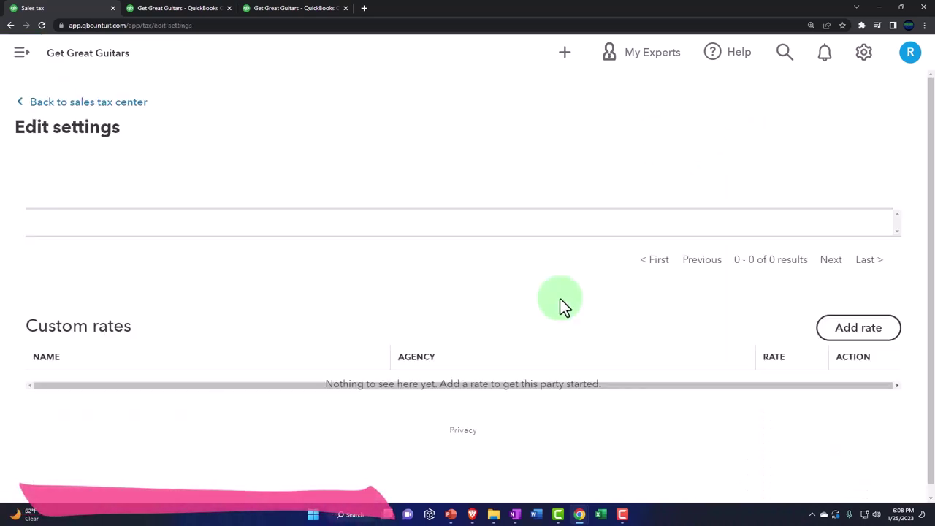
pyautogui.scroll(-1, 535, 337)
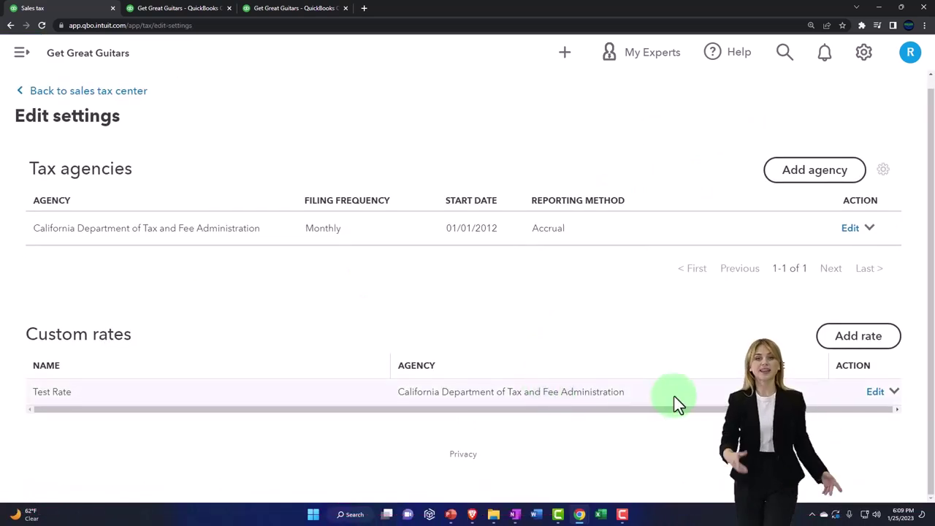
pyautogui.click(137, 94)
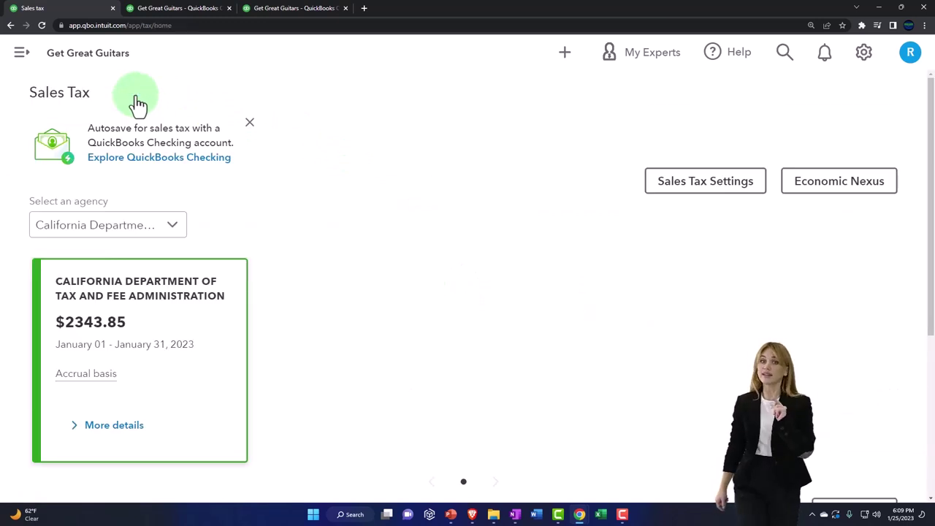
# - Open the Products and Services list in the Sales section of Get Great Guitars
pyautogui.click(22, 54)
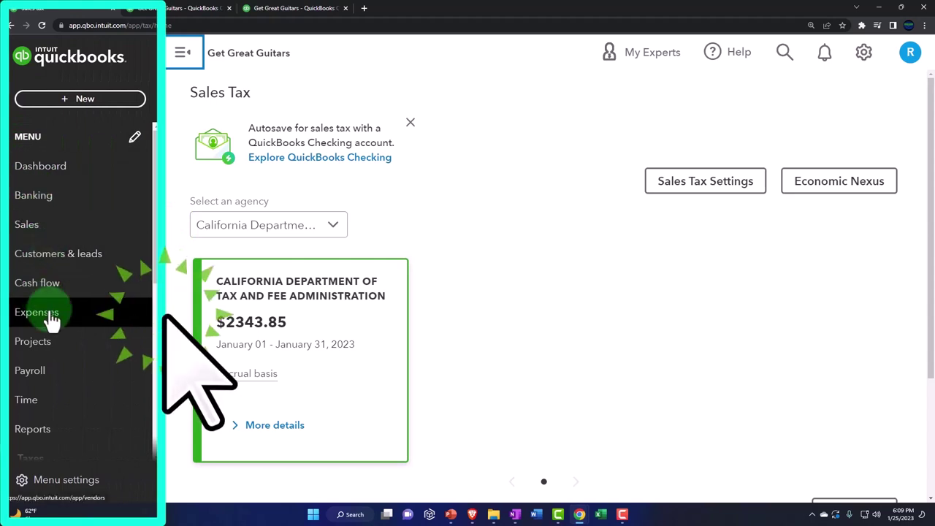
pyautogui.scroll(-1, 50, 318)
pyautogui.scroll(-2, 29, 314)
pyautogui.scroll(2, 38, 266)
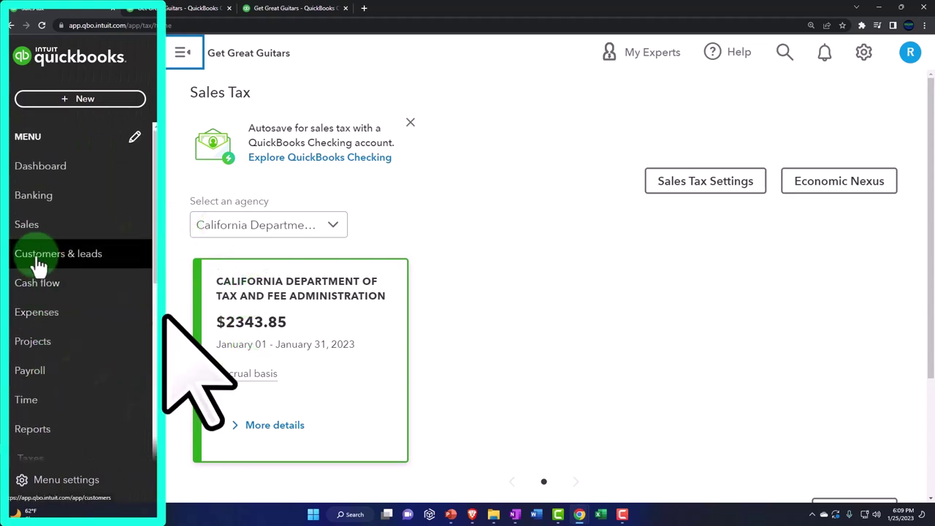
pyautogui.click(32, 233)
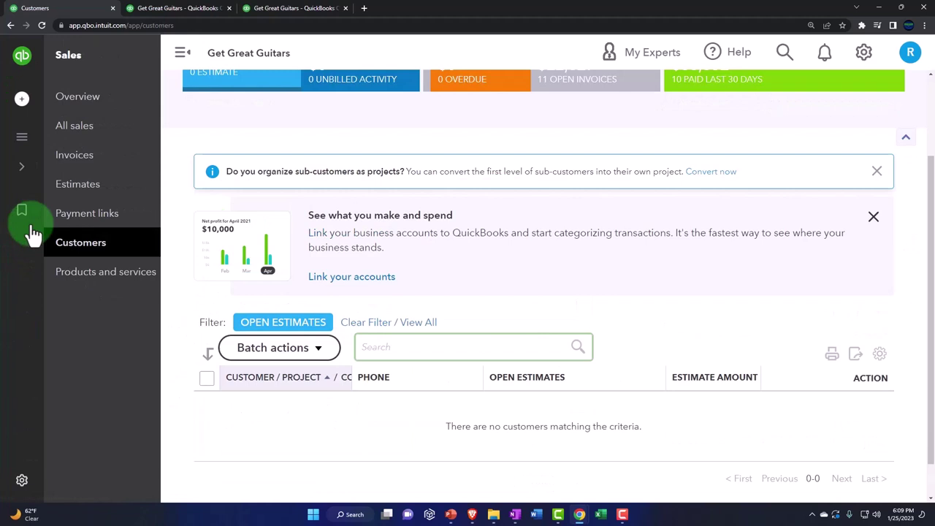
pyautogui.click(76, 280)
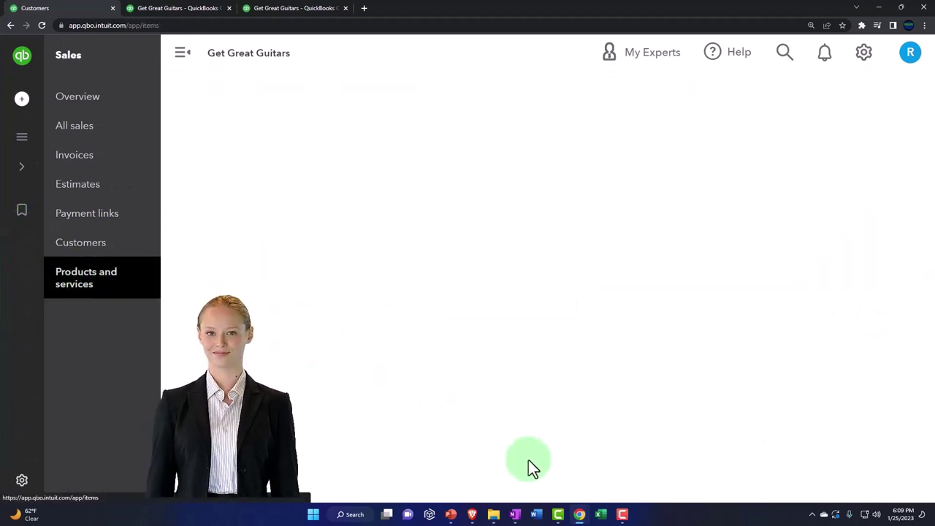
# - Switch to the Sample Company window and locate Products & services within the Get paid & pay section
pyautogui.moveTo(580, 515)
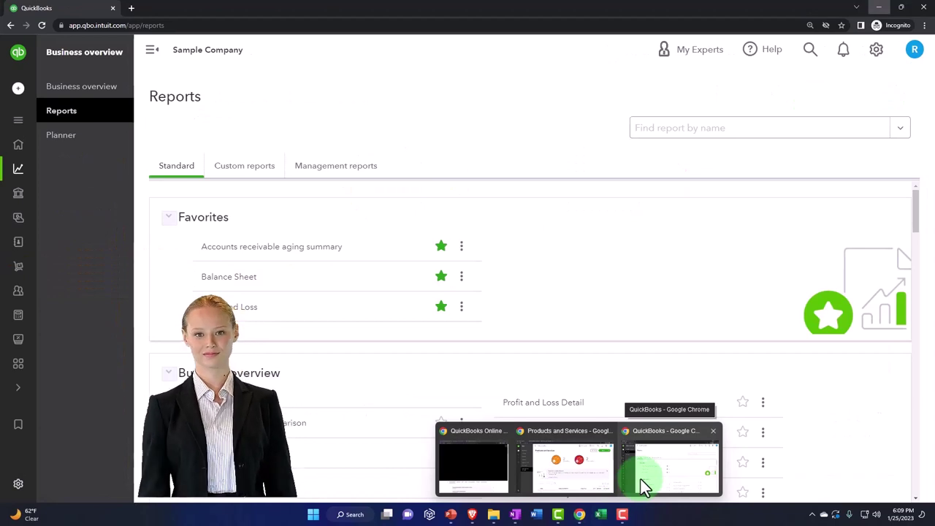
pyautogui.click(641, 479)
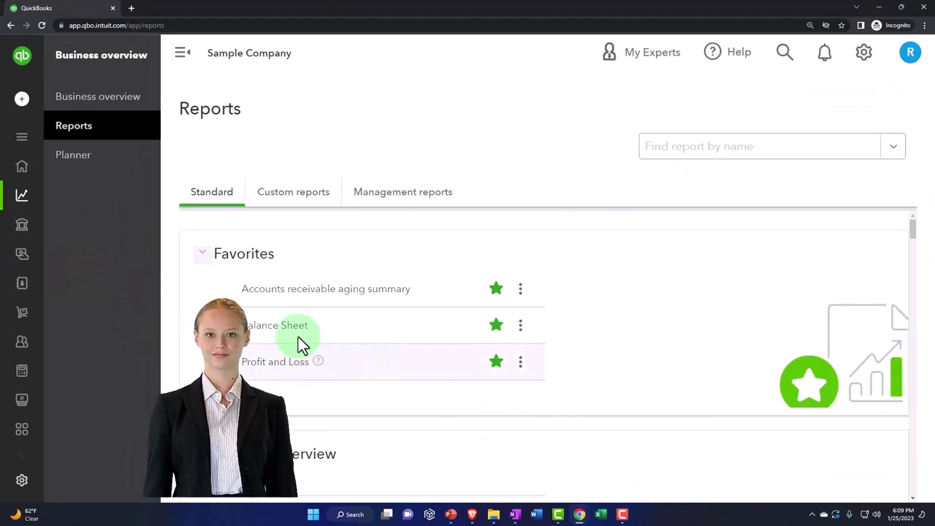
pyautogui.moveTo(10, 236)
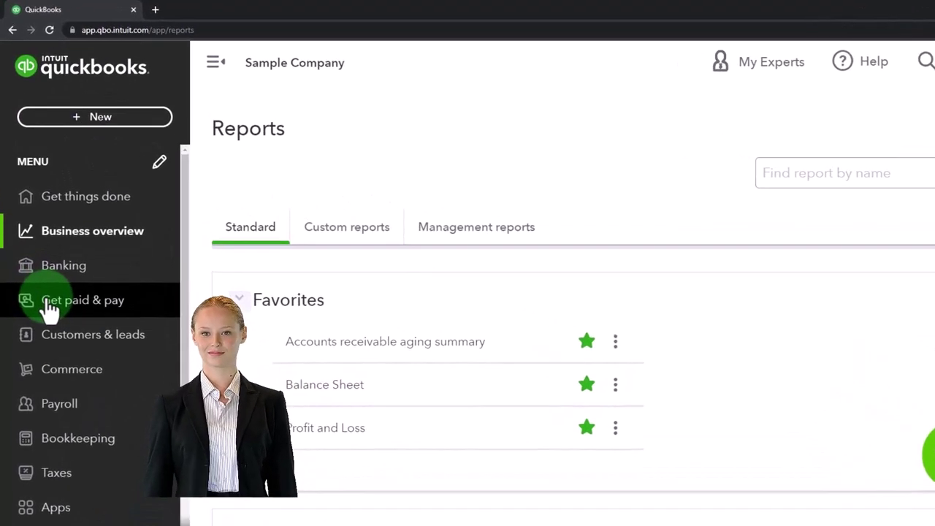
pyautogui.click(48, 308)
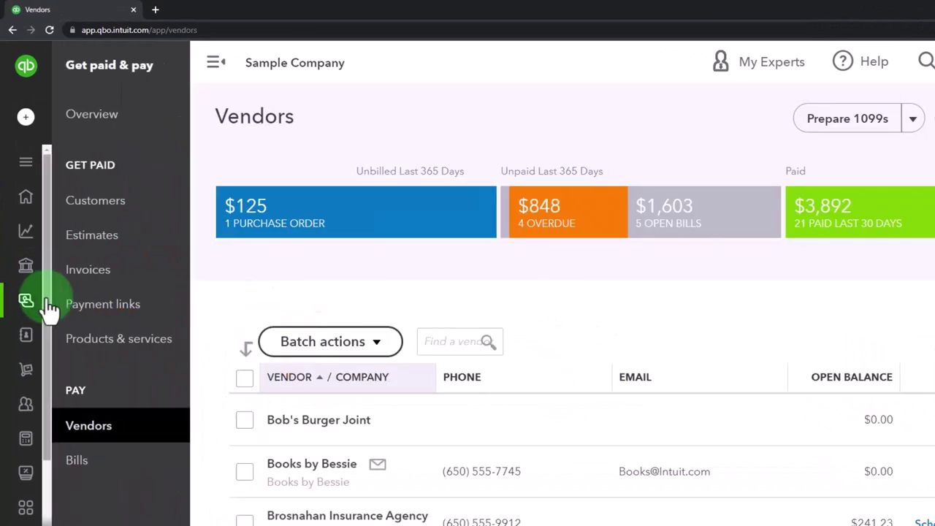
pyautogui.click(105, 349)
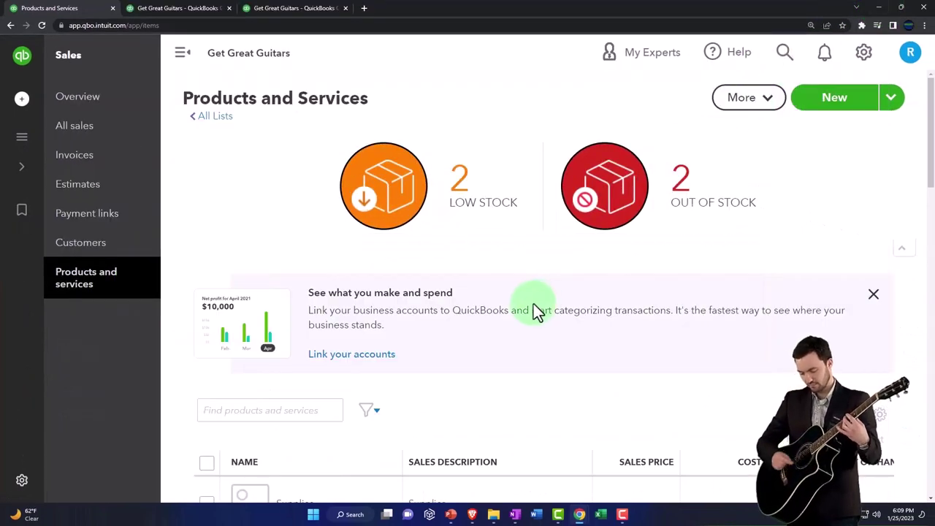
# - Look through the Get Great Guitars product list with the navigation collapsed, checking which items are taxable
pyautogui.scroll(-5, 533, 304)
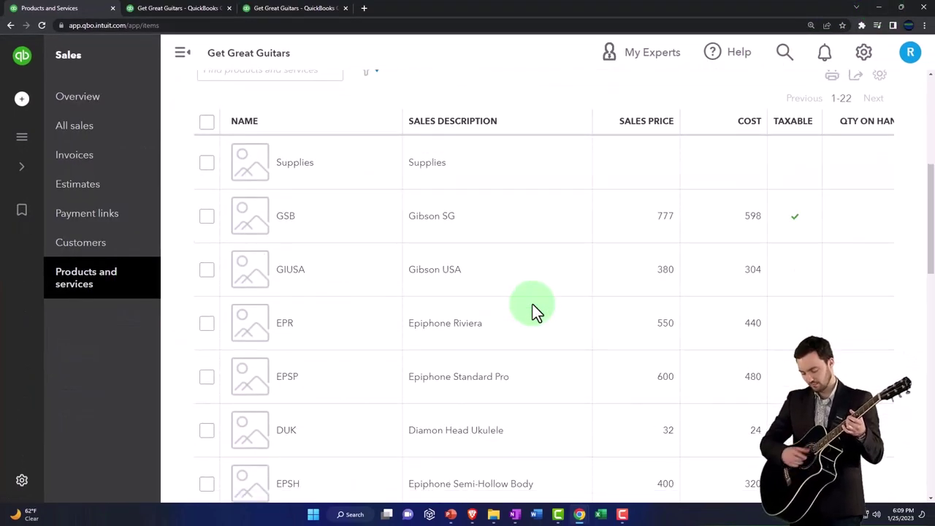
pyautogui.click(183, 55)
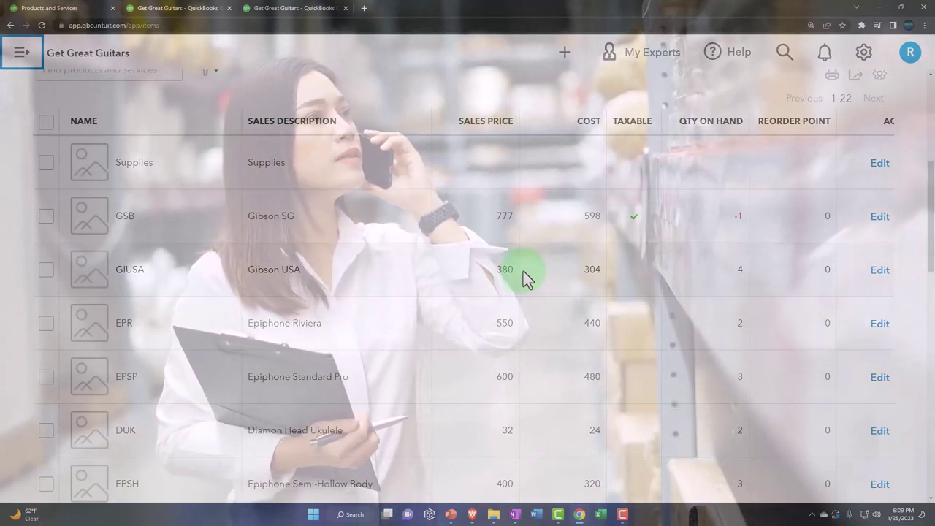
pyautogui.scroll(-2, 526, 276)
pyautogui.scroll(-3, 524, 273)
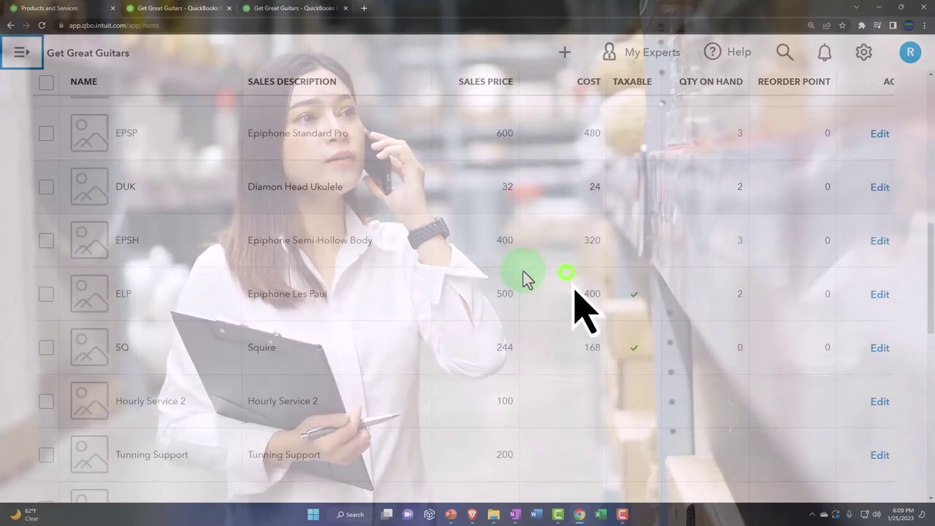
# - Open the ELP inventory item, check its sales tax category, and close it without changes
pyautogui.click(879, 295)
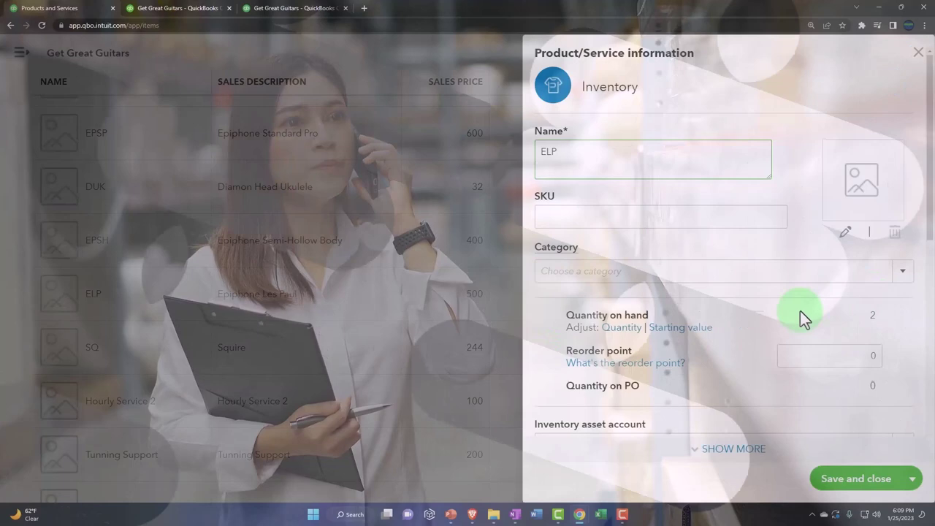
pyautogui.scroll(-5, 799, 314)
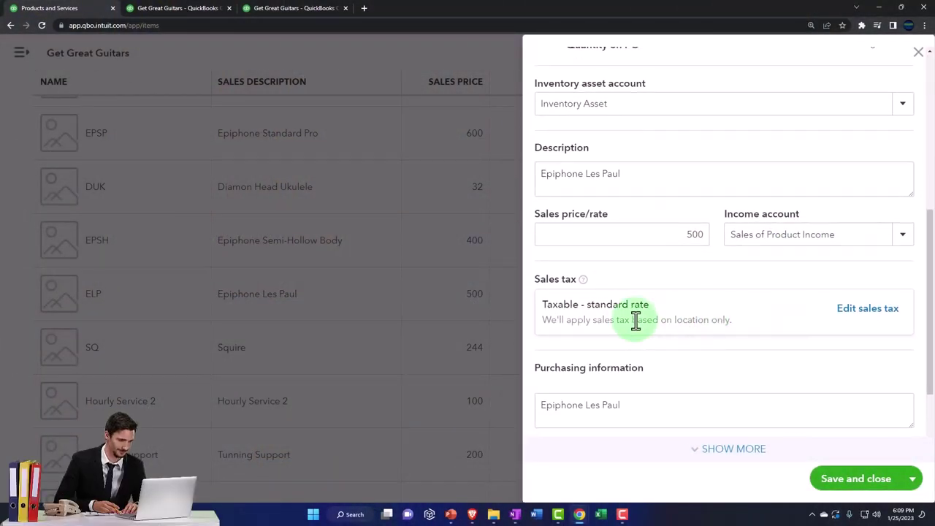
pyautogui.click(917, 55)
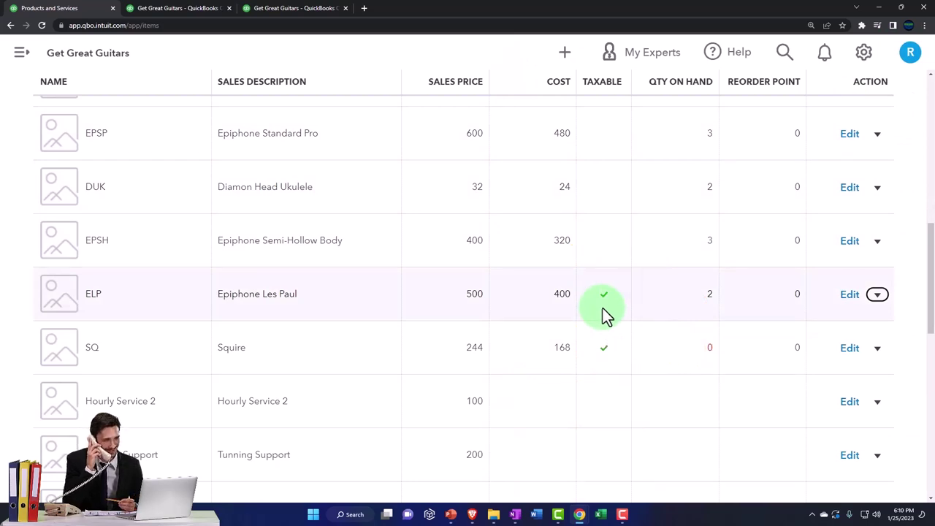
# - Open the Customers list in the Sales section and collapse the navigation to widen the page
pyautogui.scroll(3, 286, 329)
pyautogui.scroll(4, 285, 329)
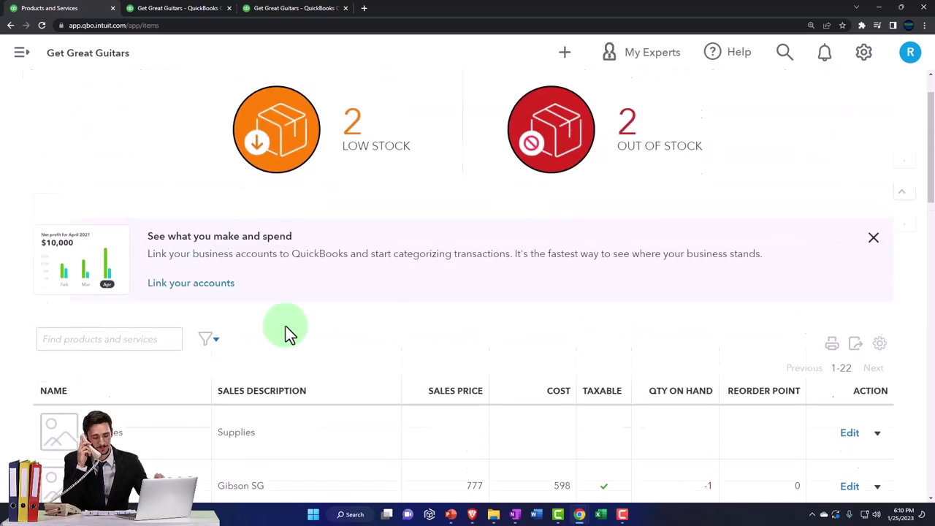
pyautogui.click(22, 56)
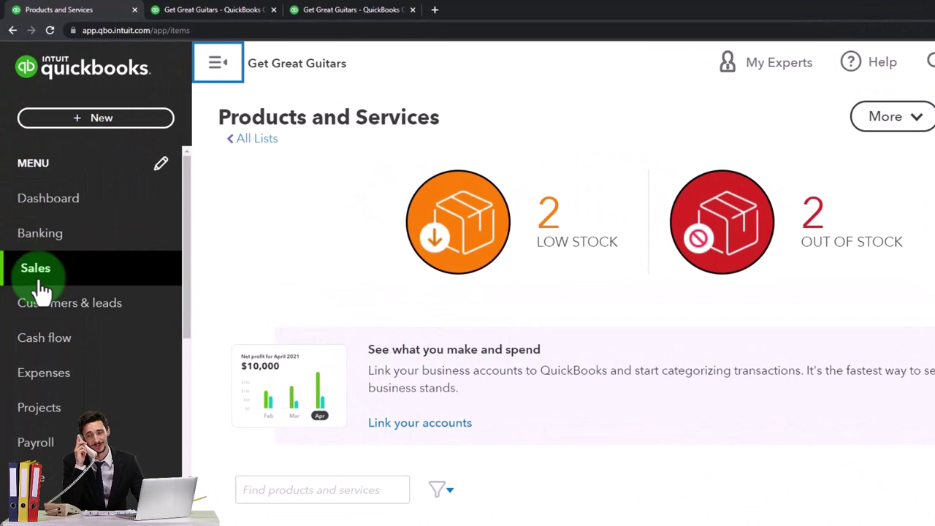
pyautogui.click(37, 272)
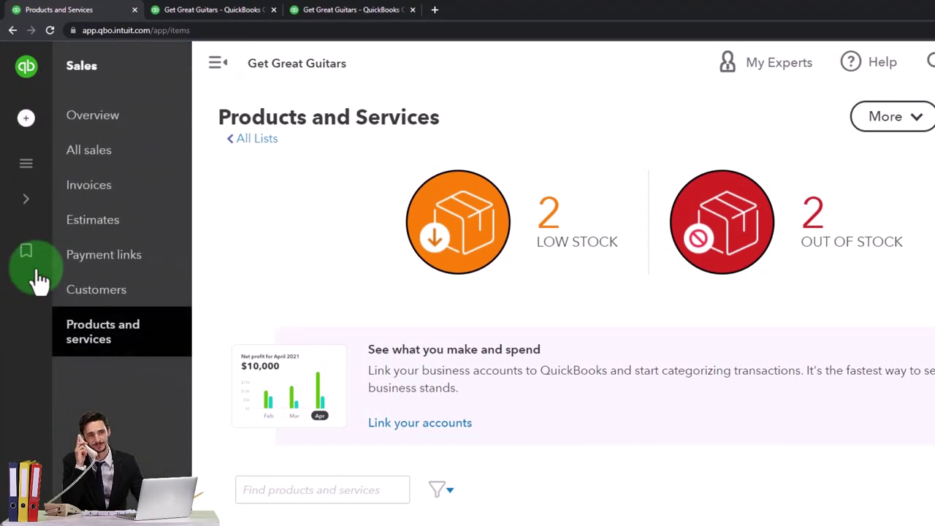
pyautogui.click(82, 299)
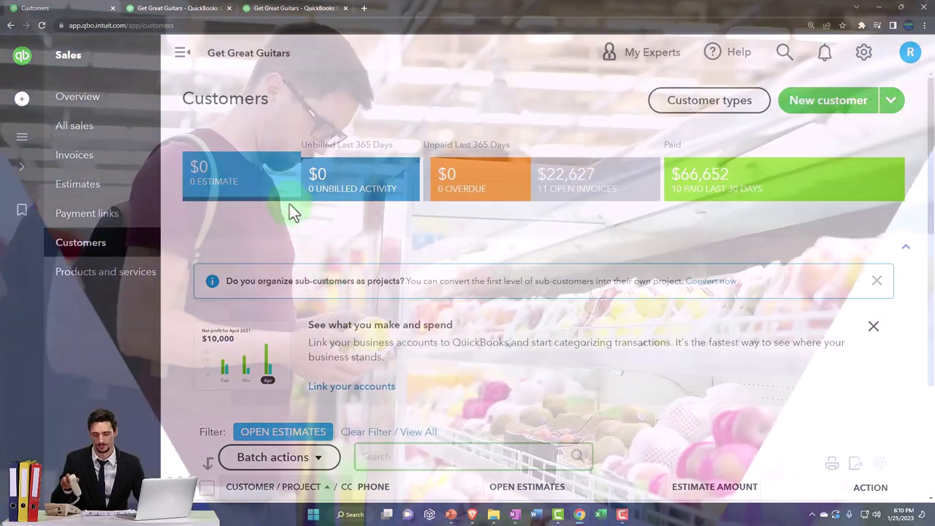
pyautogui.click(182, 52)
# - Clear the Open Estimates filter so the Customers list shows all customers
pyautogui.scroll(-2, 298, 289)
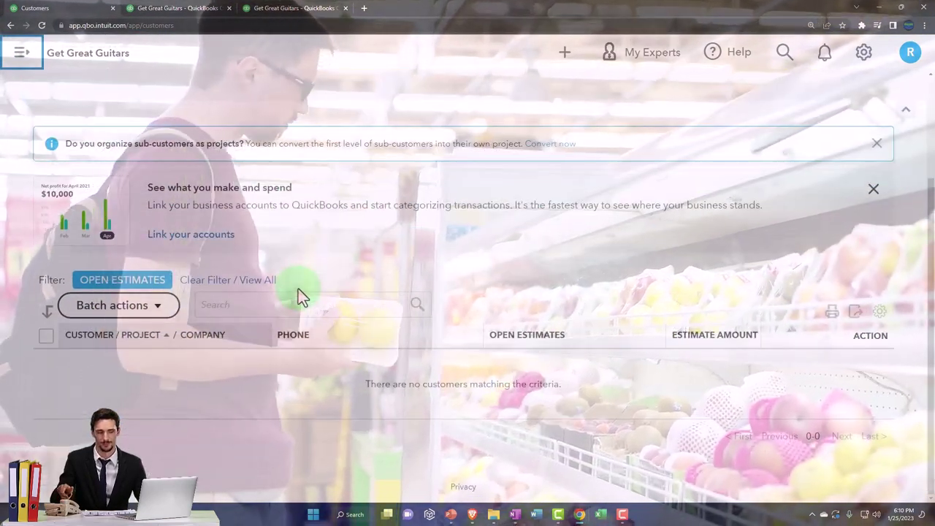
pyautogui.scroll(1, 298, 288)
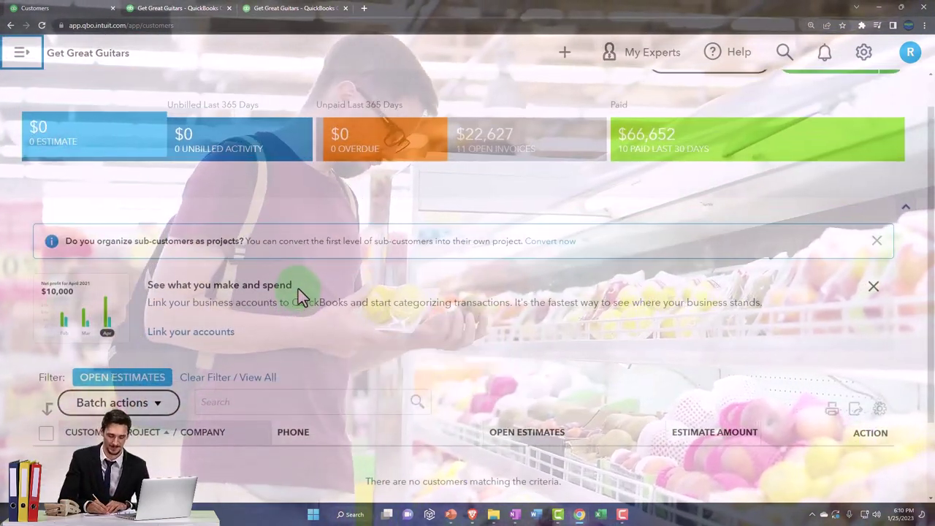
pyautogui.click(253, 383)
pyautogui.scroll(1, 253, 385)
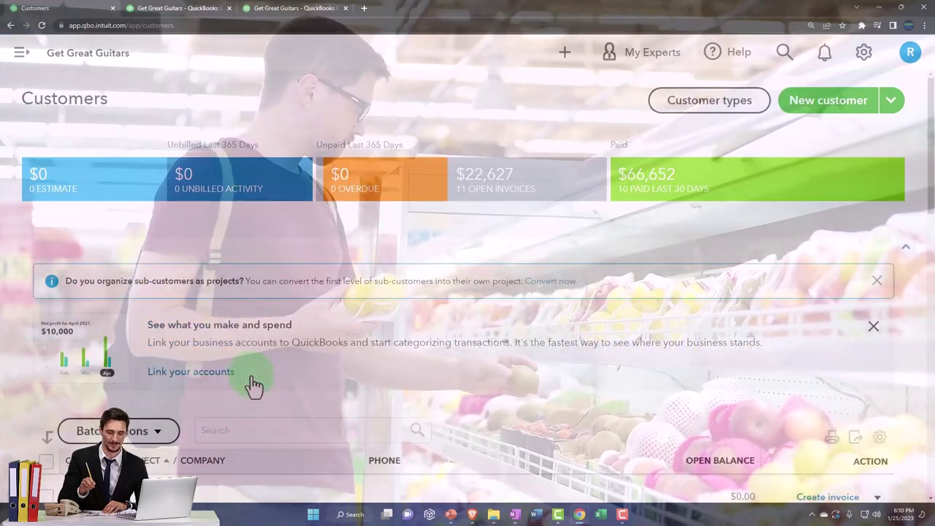
pyautogui.scroll(-3, 253, 383)
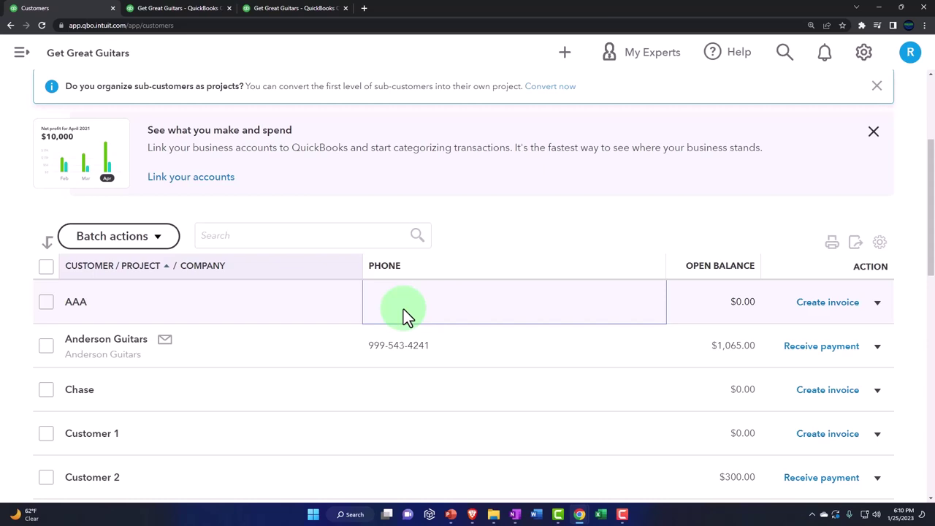
# - Open the Anderson Guitars customer record for editing, examine its tax exemption and tax rate settings, and close it without changes
pyautogui.click(86, 344)
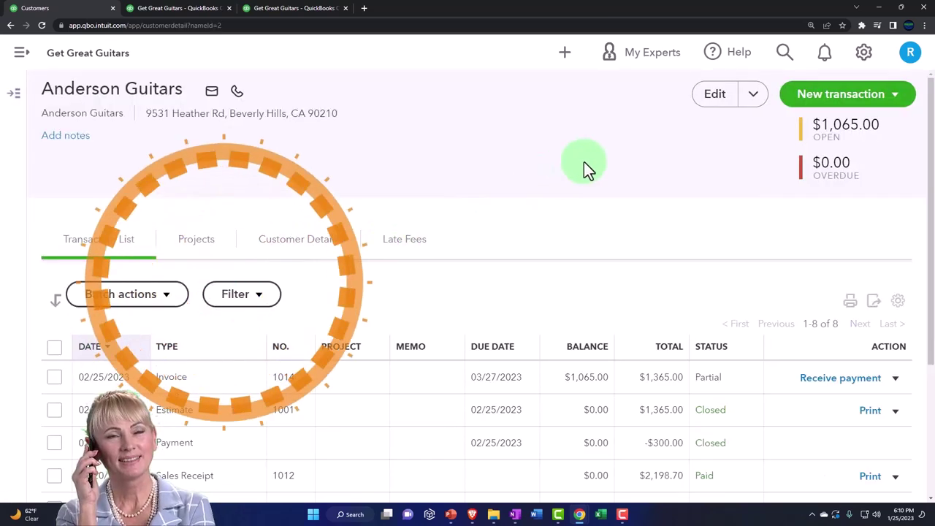
pyautogui.click(715, 97)
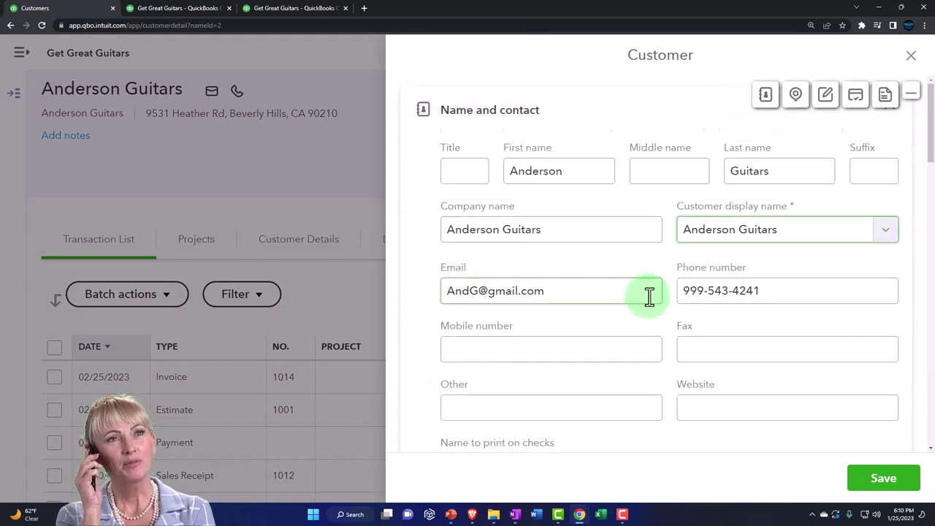
pyautogui.scroll(-8, 500, 301)
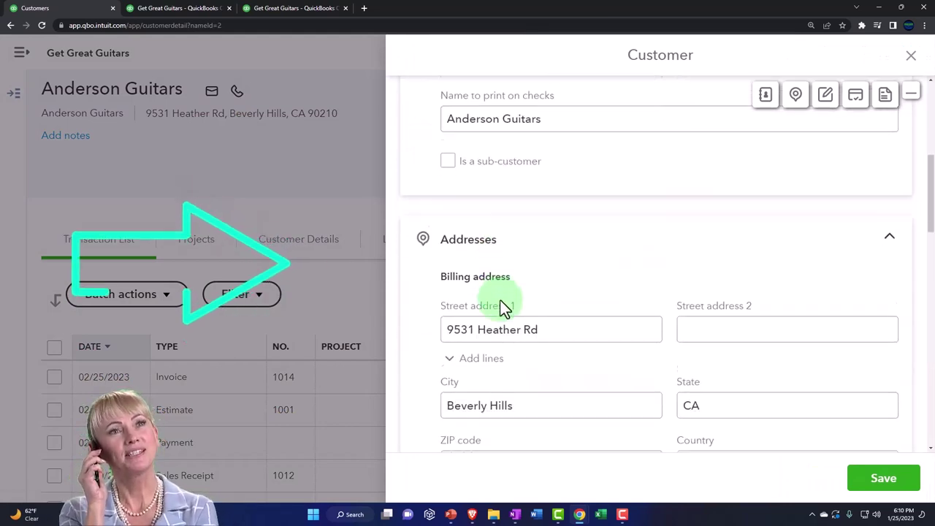
pyautogui.scroll(-4, 500, 307)
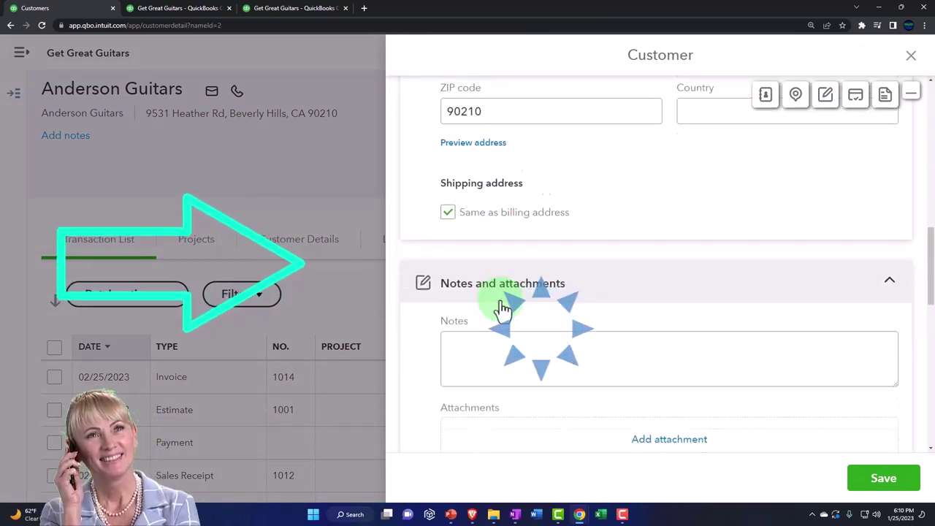
pyautogui.scroll(-3, 502, 311)
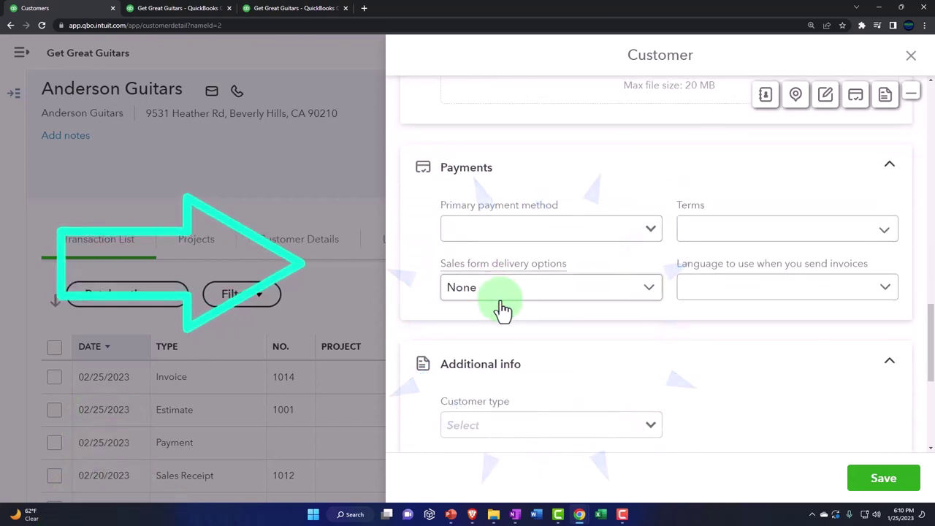
pyautogui.scroll(-3, 500, 305)
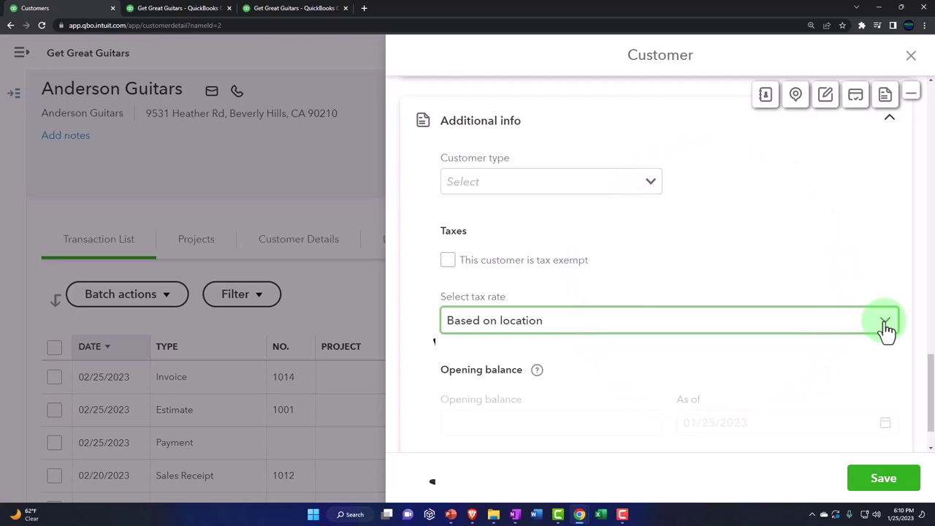
pyautogui.click(911, 56)
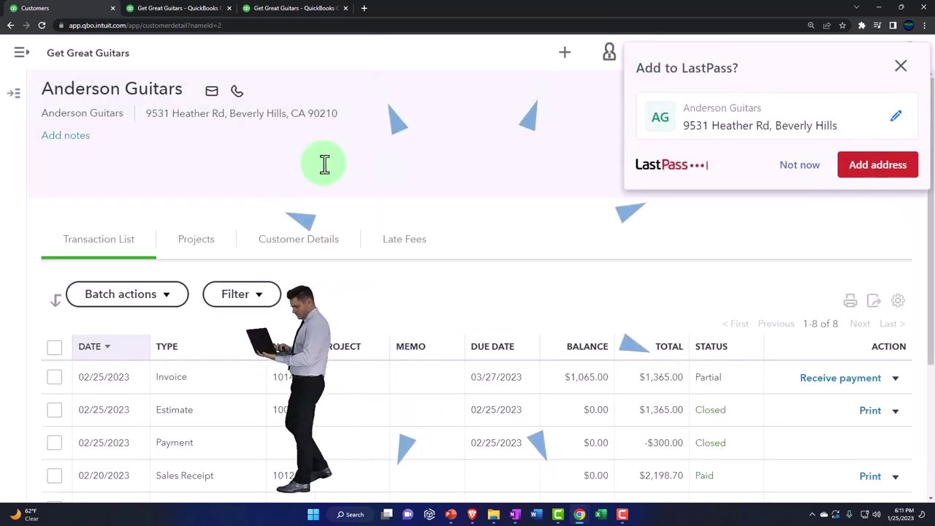
pyautogui.click(901, 67)
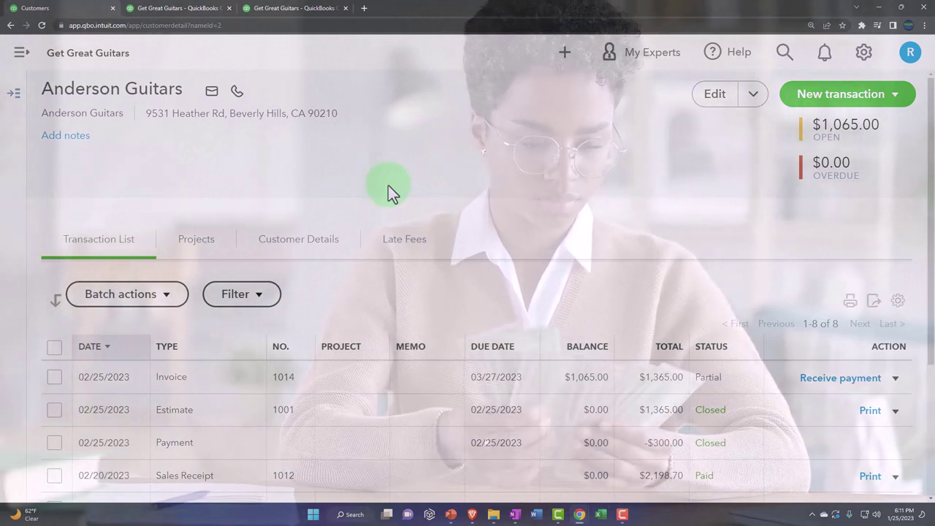
# - Look through the Anderson Guitars transaction list and open Sales Receipt 1012 dated 02/20/2023
pyautogui.scroll(-1, 398, 239)
pyautogui.scroll(-1, 397, 235)
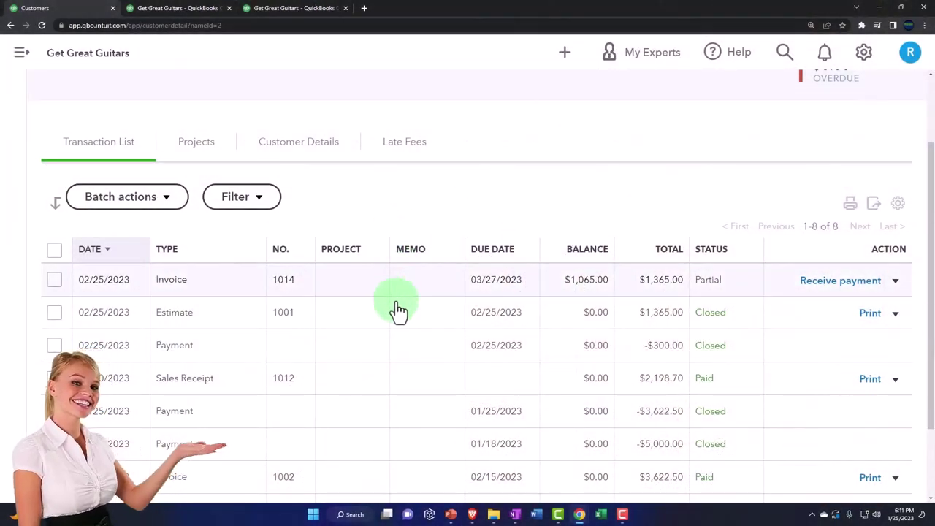
pyautogui.scroll(-2, 397, 314)
pyautogui.scroll(1, 399, 320)
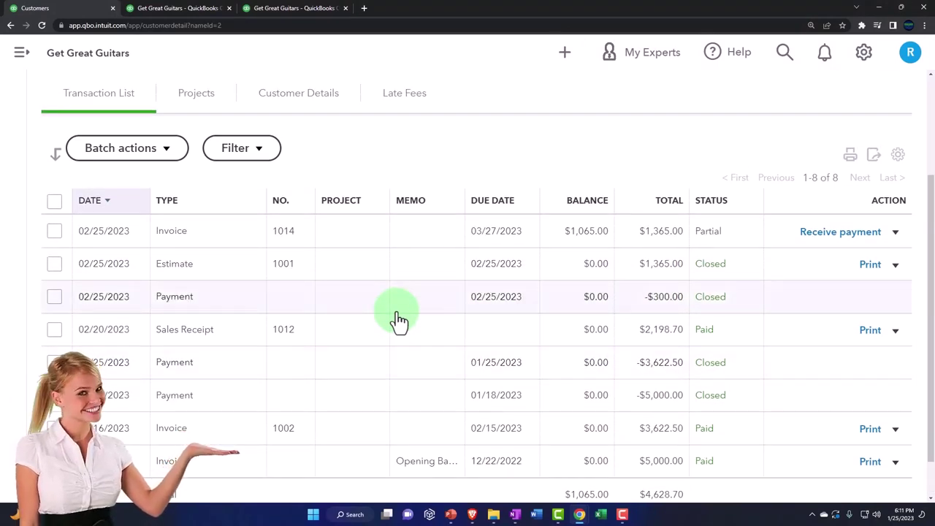
pyautogui.scroll(3, 359, 345)
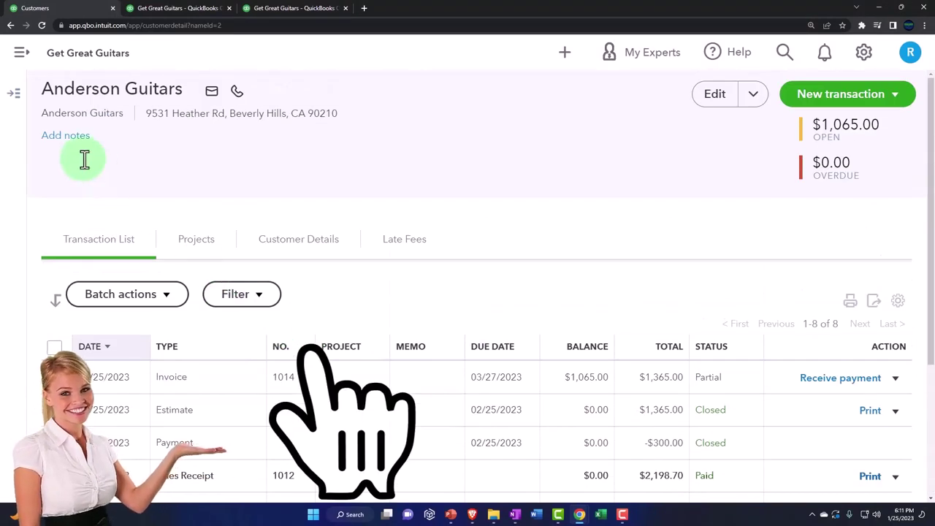
pyautogui.scroll(-3, 124, 256)
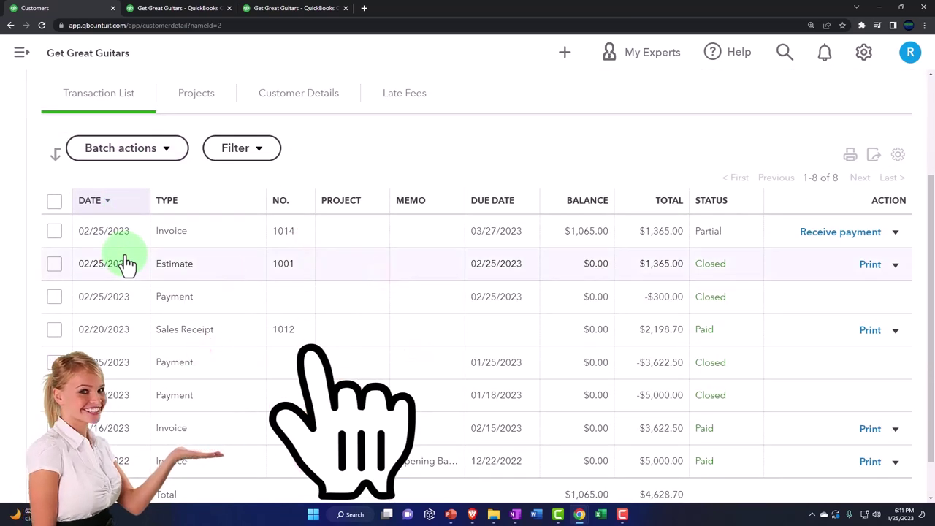
pyautogui.click(188, 333)
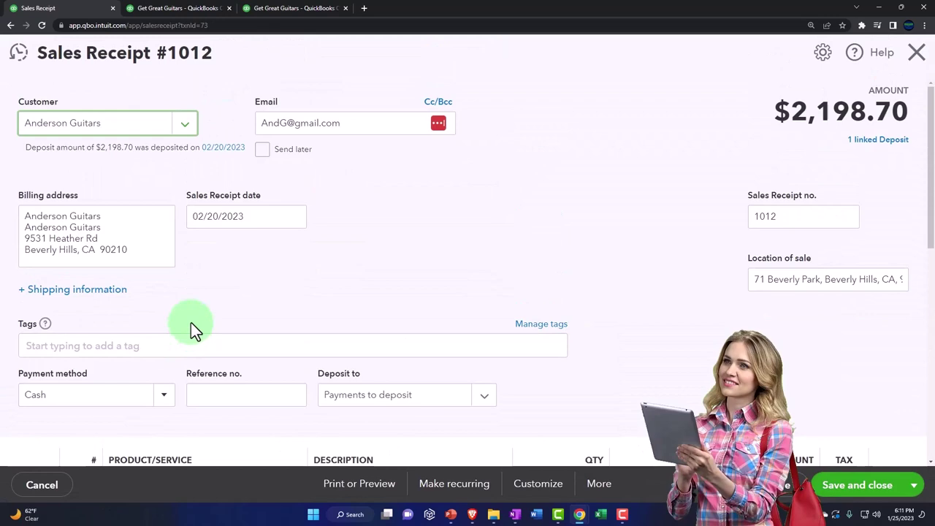
# - Examine the sales receipt's taxable item lines, deposit account, selected tax rate, sales tax amount and total
pyautogui.scroll(-2, 191, 321)
pyautogui.scroll(-2, 191, 321)
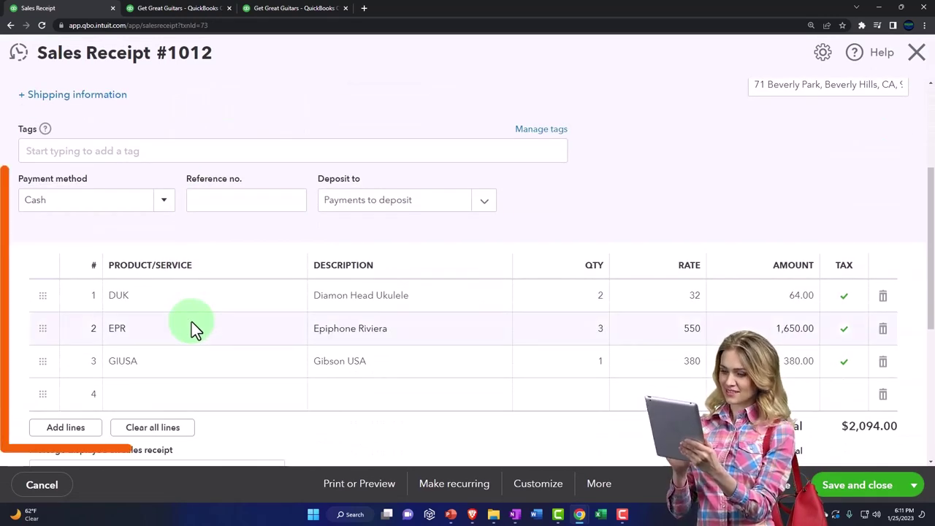
pyautogui.scroll(-2, 207, 311)
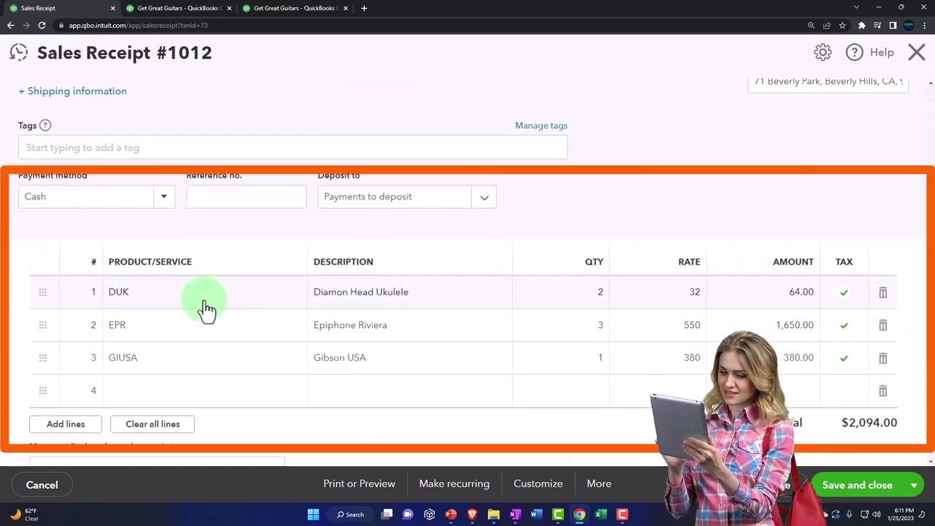
pyautogui.scroll(-1, 208, 310)
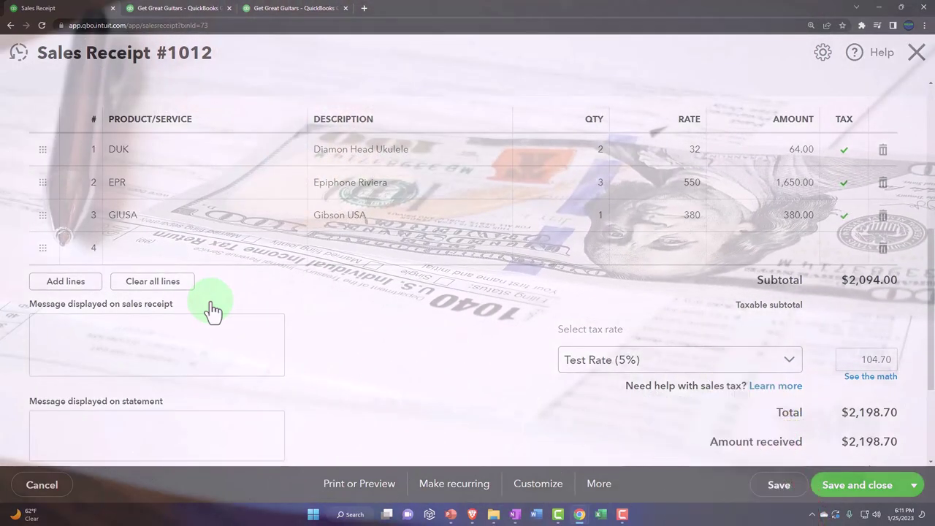
pyautogui.scroll(-1, 319, 374)
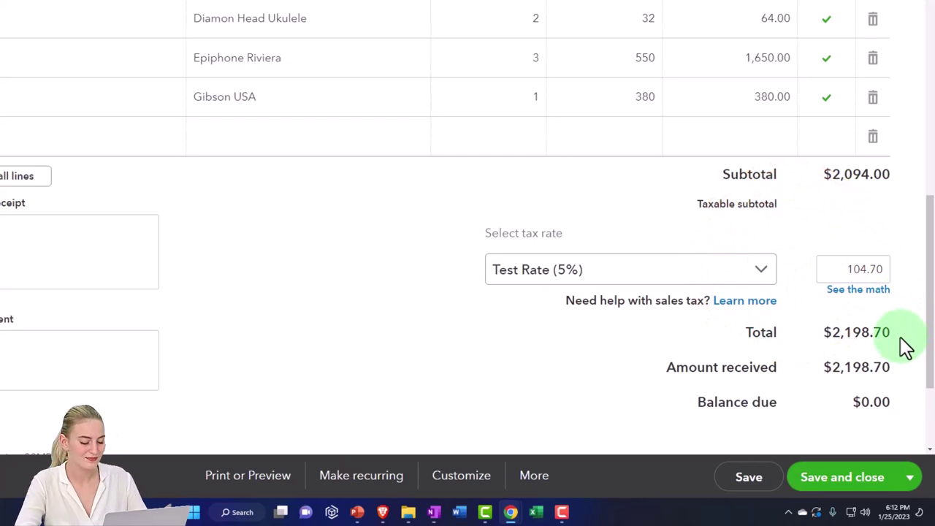
pyautogui.scroll(5, 901, 337)
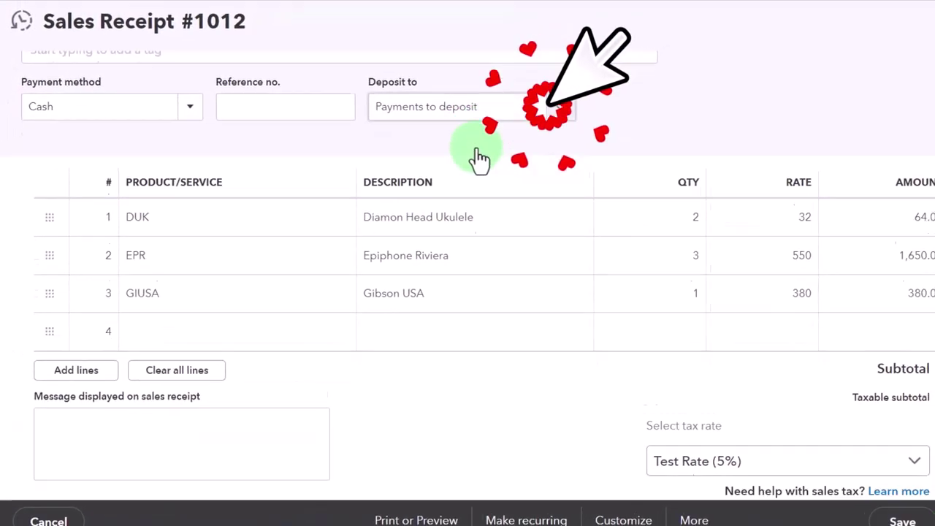
pyautogui.scroll(-5, 494, 155)
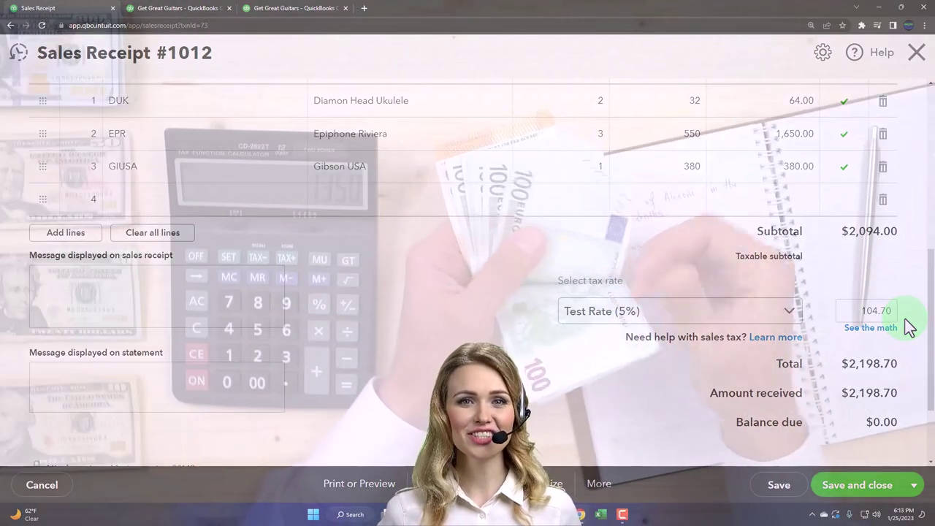
pyautogui.click(418, 148)
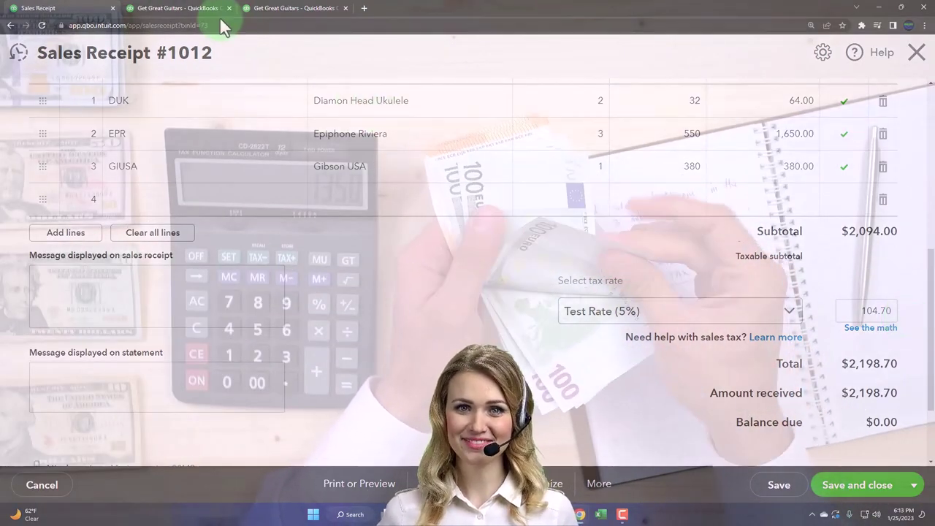
# - Switch to the balance sheet report and examine the sales tax payable under Other Current Liabilities
pyautogui.click(194, 8)
pyautogui.click(212, 269)
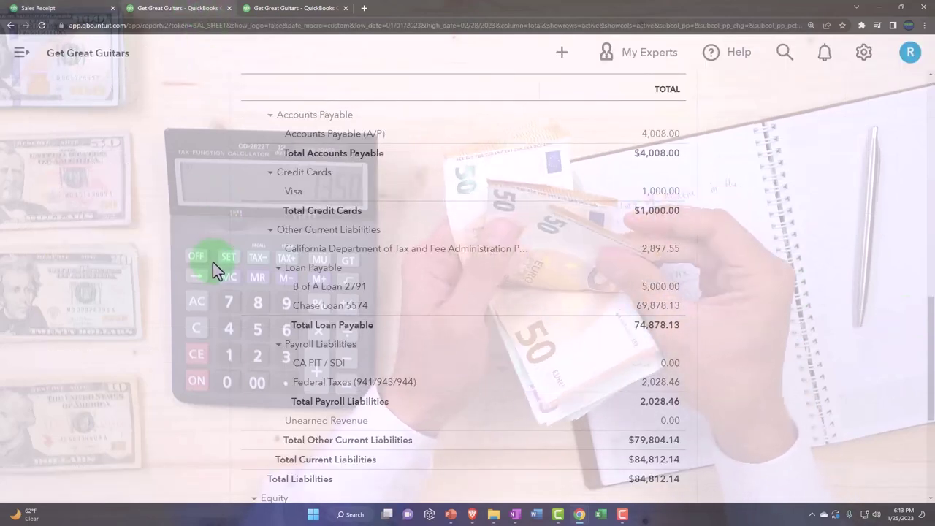
pyautogui.scroll(-1, 213, 263)
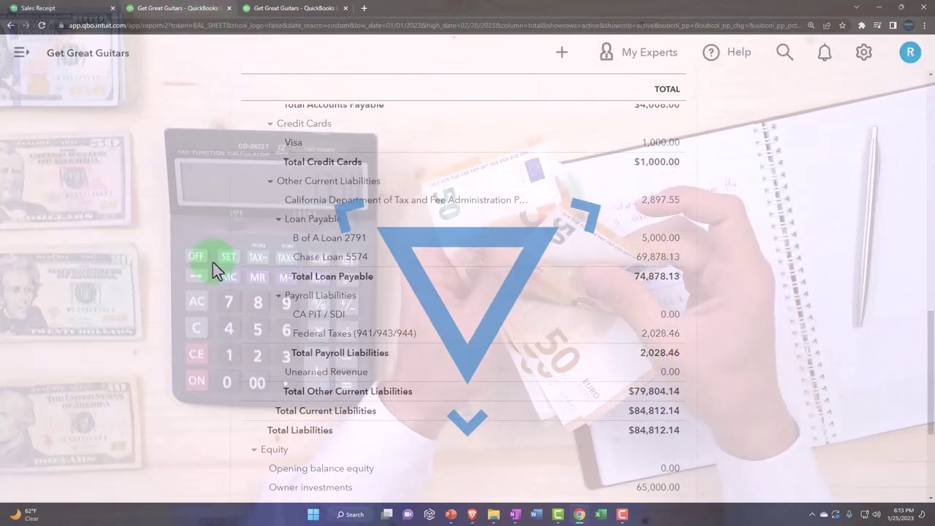
pyautogui.scroll(-2, 213, 262)
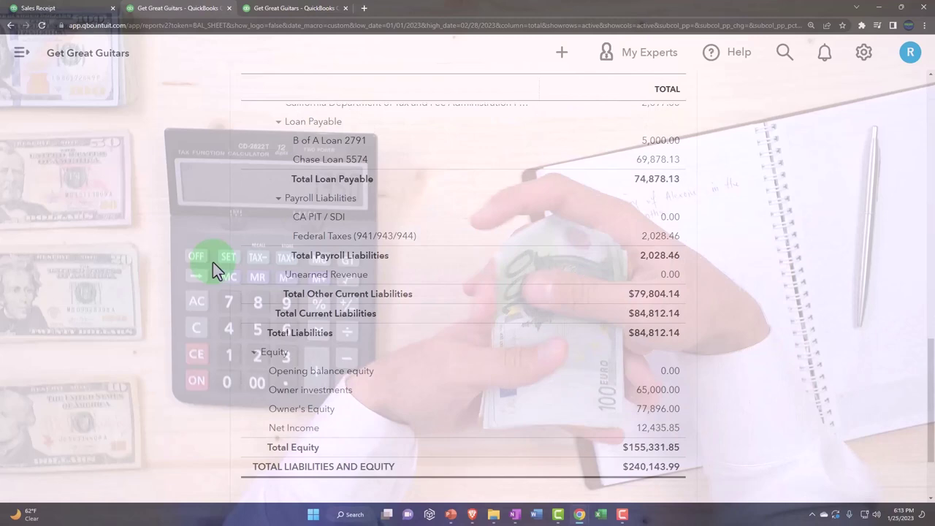
pyautogui.scroll(3, 213, 262)
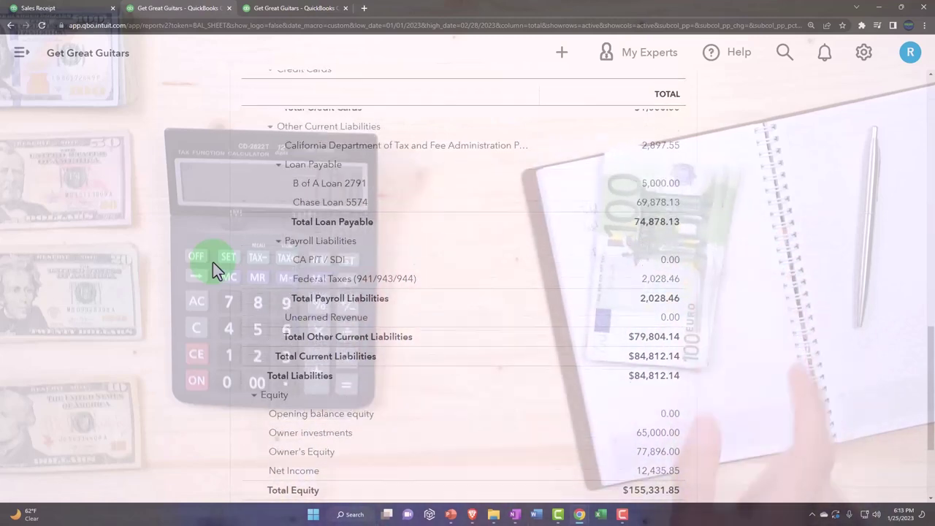